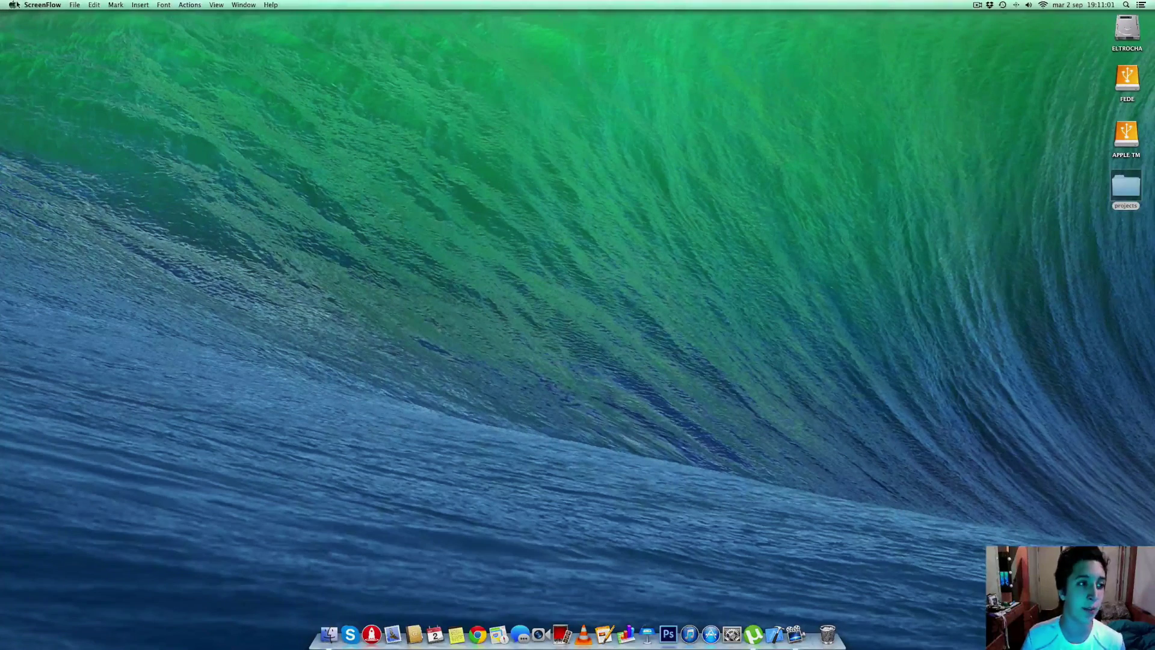
Open About This Mac from the Apple menu, expand to the full overview, and view the 27-inch built-in display
{"action": "left_click", "coordinate": [14, 5]}
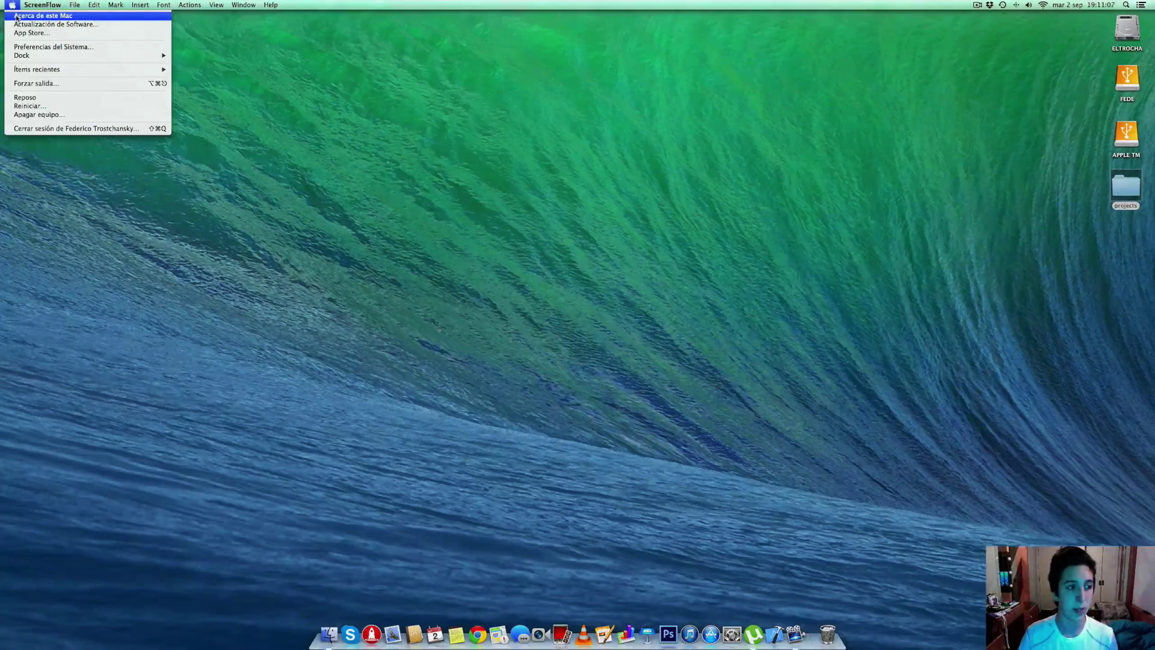
{"action": "left_click", "coordinate": [17, 17]}
{"action": "left_click", "coordinate": [552, 263]}
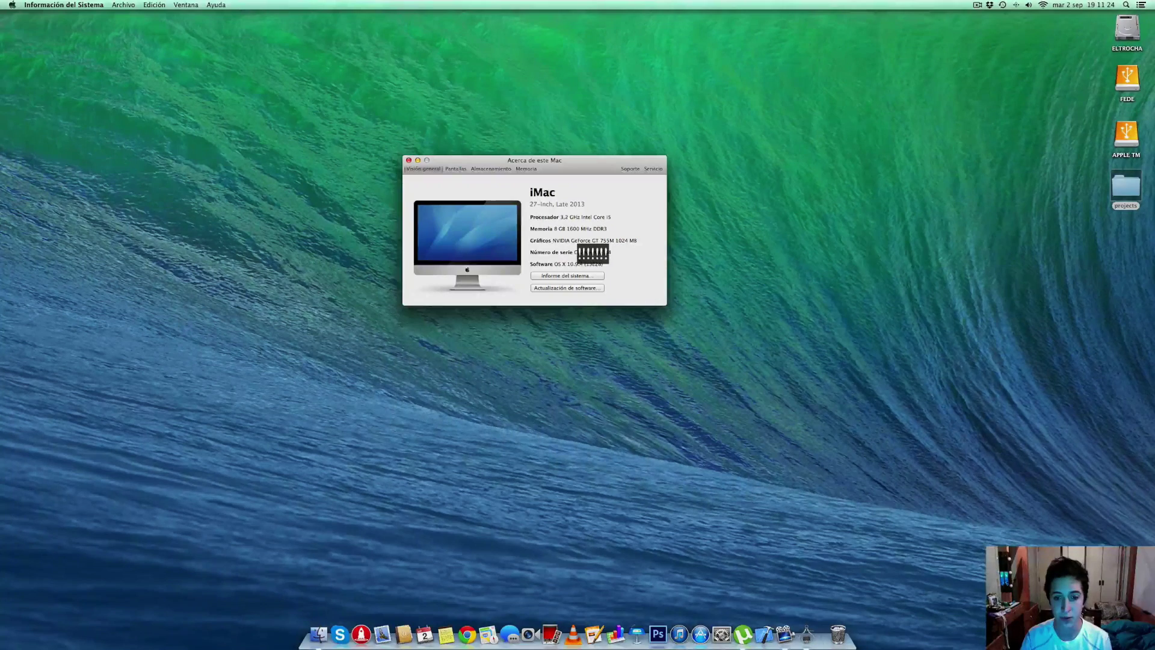
{"action": "left_click", "coordinate": [456, 169]}
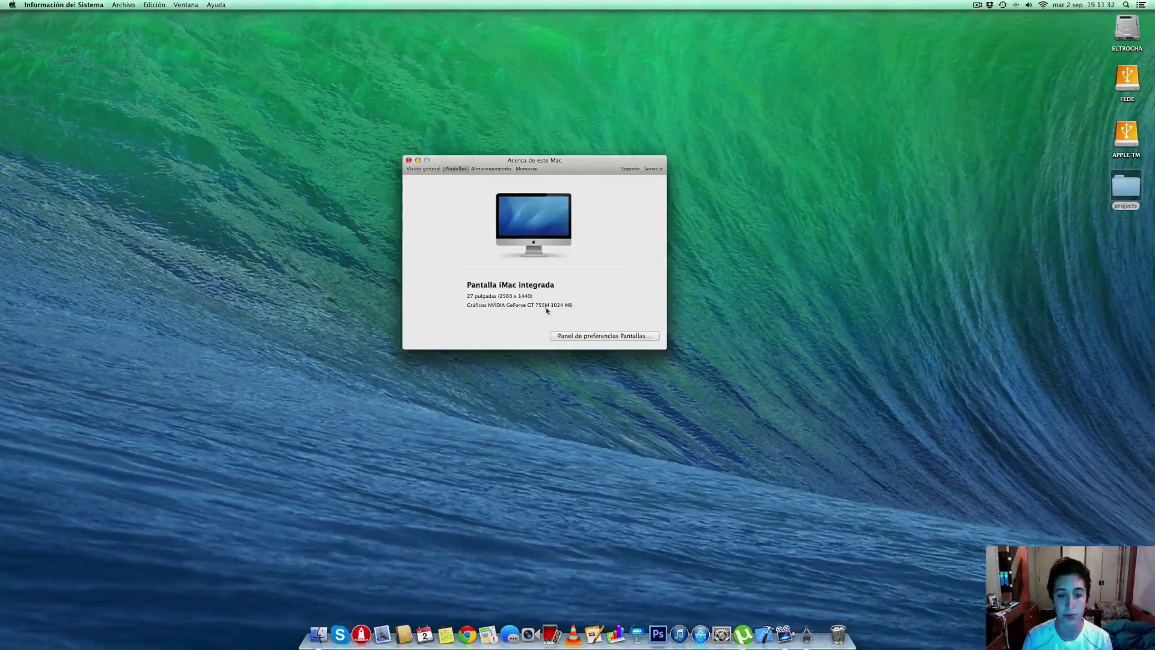
Check installed memory and free slots, then show free space on the ELTROCHA, FEDE and APPLE TM drives
{"action": "left_click", "coordinate": [527, 170]}
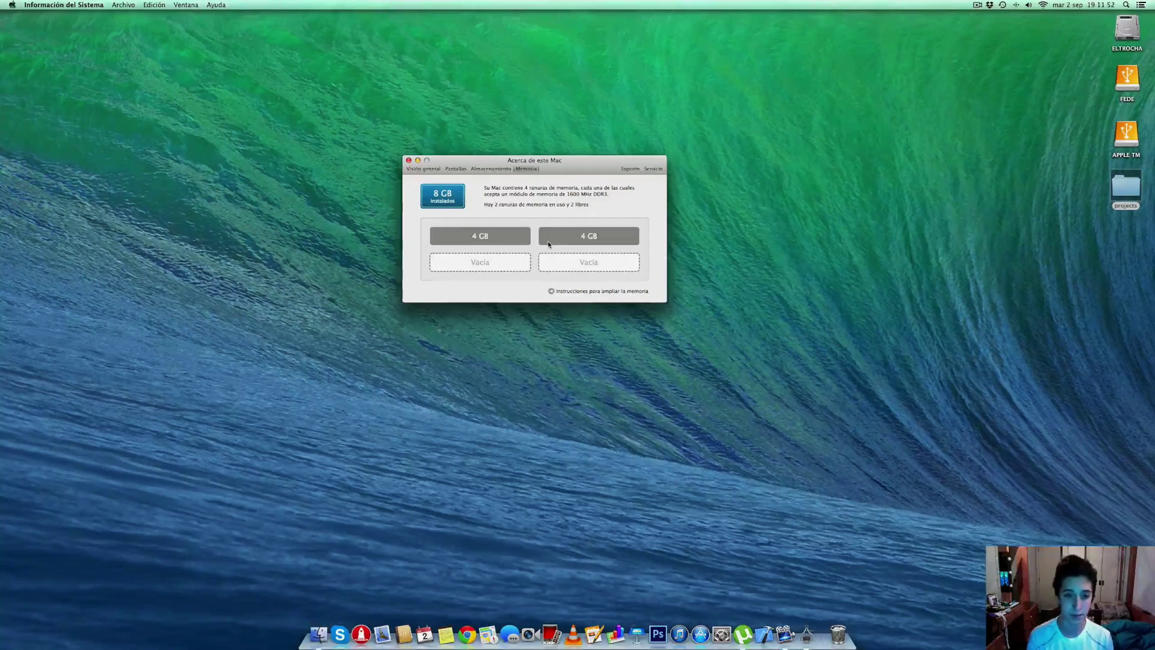
{"action": "left_click", "coordinate": [496, 170]}
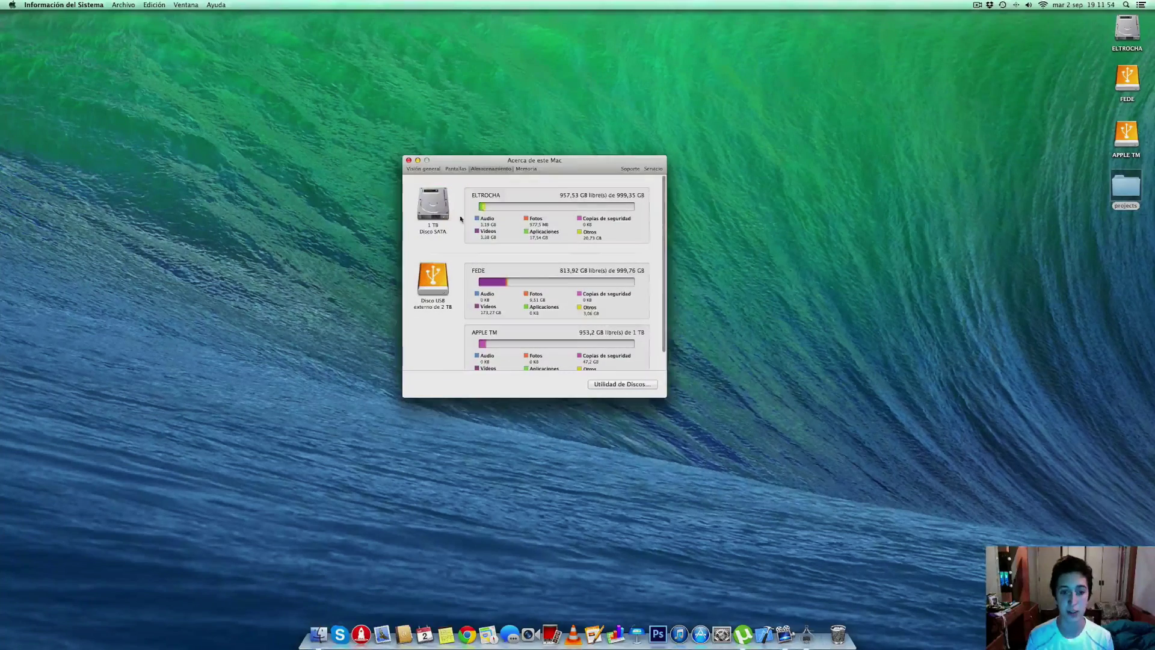
Move the storage window up and left, then quit About This Mac with Cmd+Q
{"action": "left_click_drag", "start_coordinate": [557, 170], "coordinate": [454, 112]}
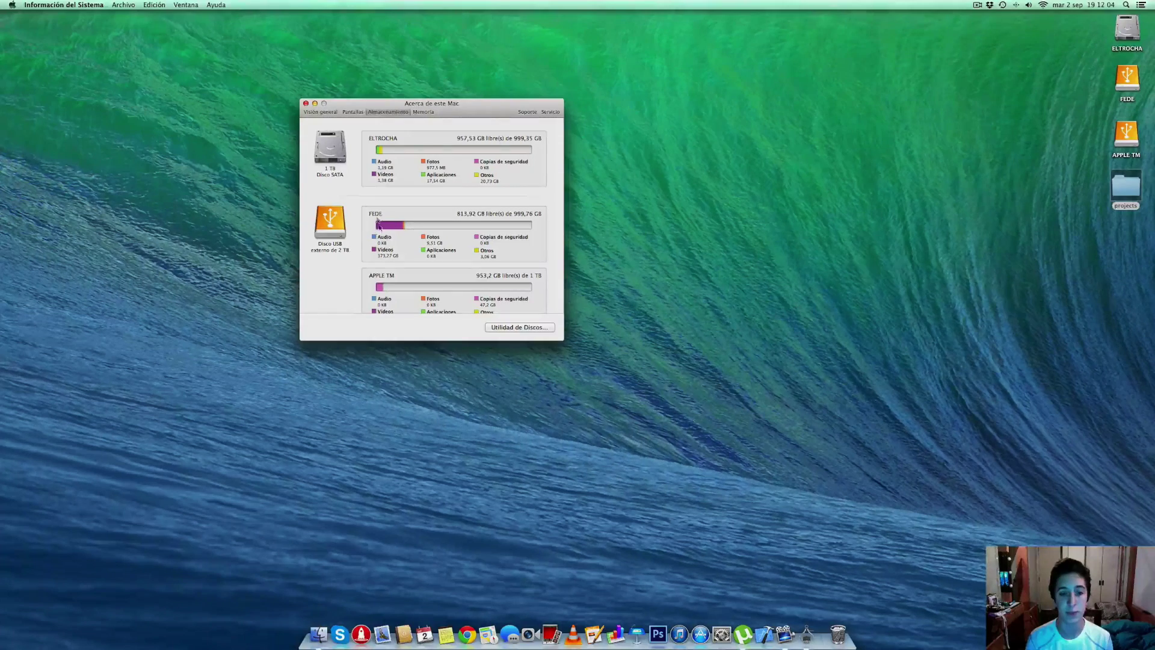
{"action": "scroll", "coordinate": [426, 286], "scroll_direction": "down", "scroll_amount": 2}
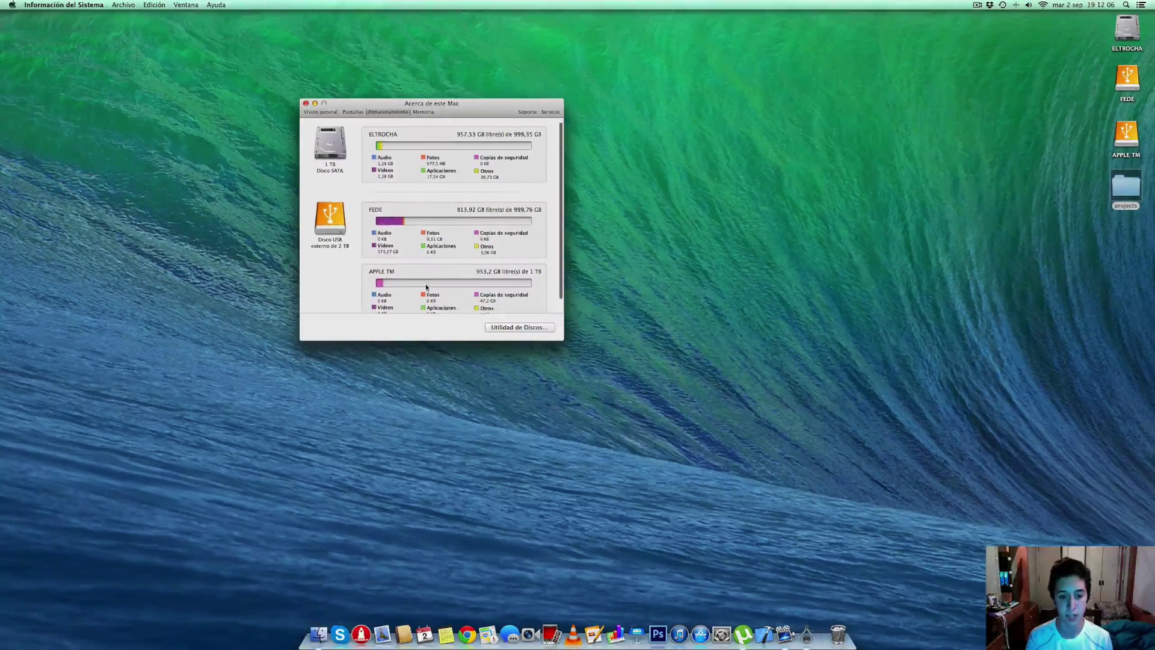
{"action": "scroll", "coordinate": [415, 261], "scroll_direction": "up", "scroll_amount": 2}
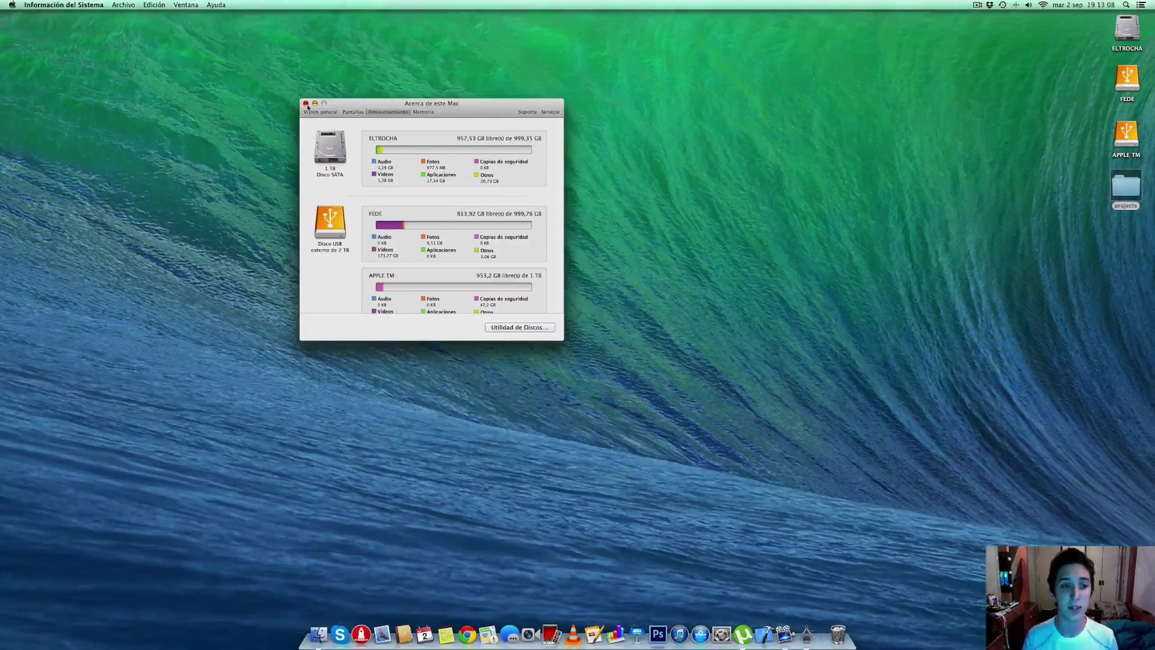
{"action": "key", "text": "super+q"}
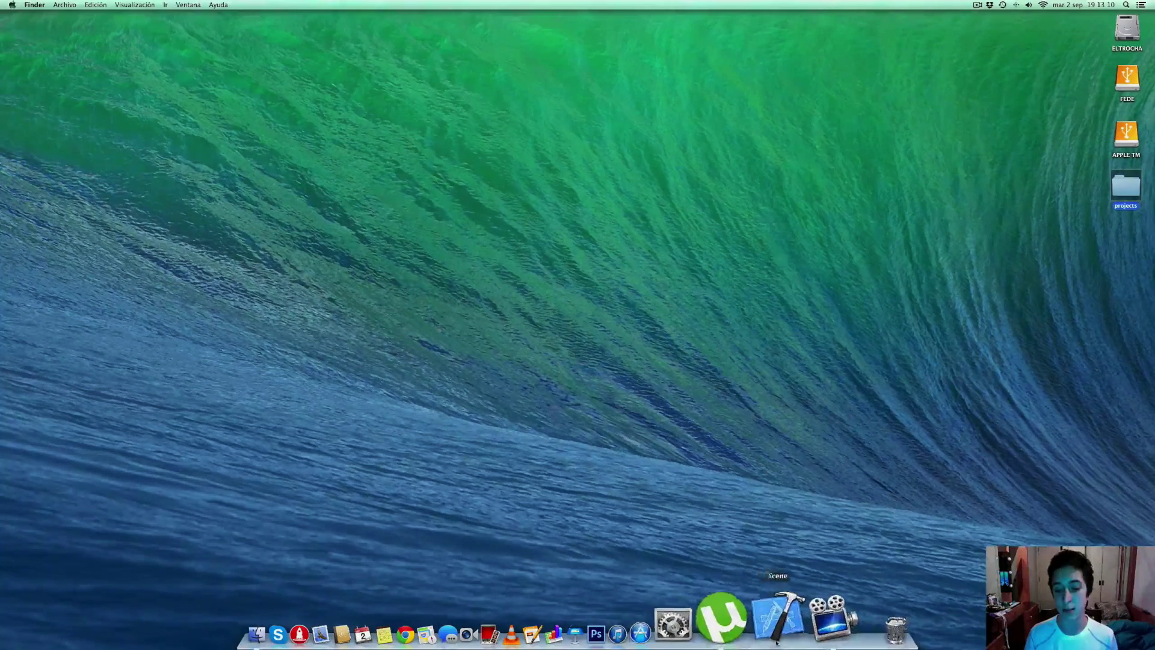
Bring ScreenFlow to the front and open its menu-bar recording menu with the stop option
{"action": "left_click", "coordinate": [796, 619]}
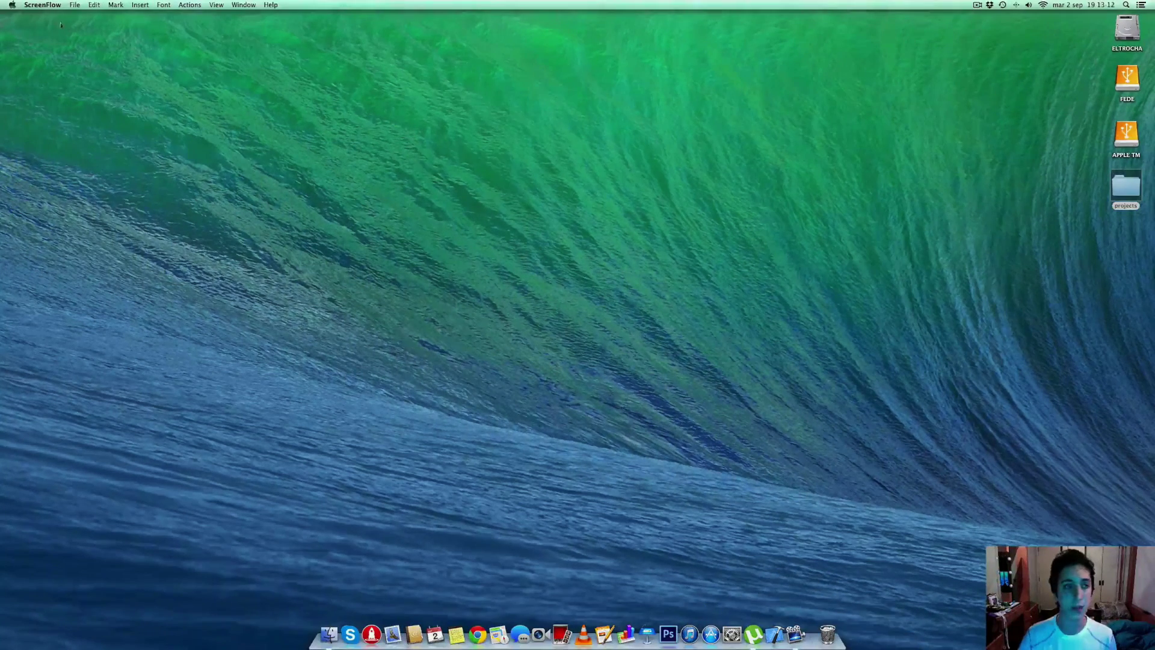
{"action": "left_click", "coordinate": [977, 5]}
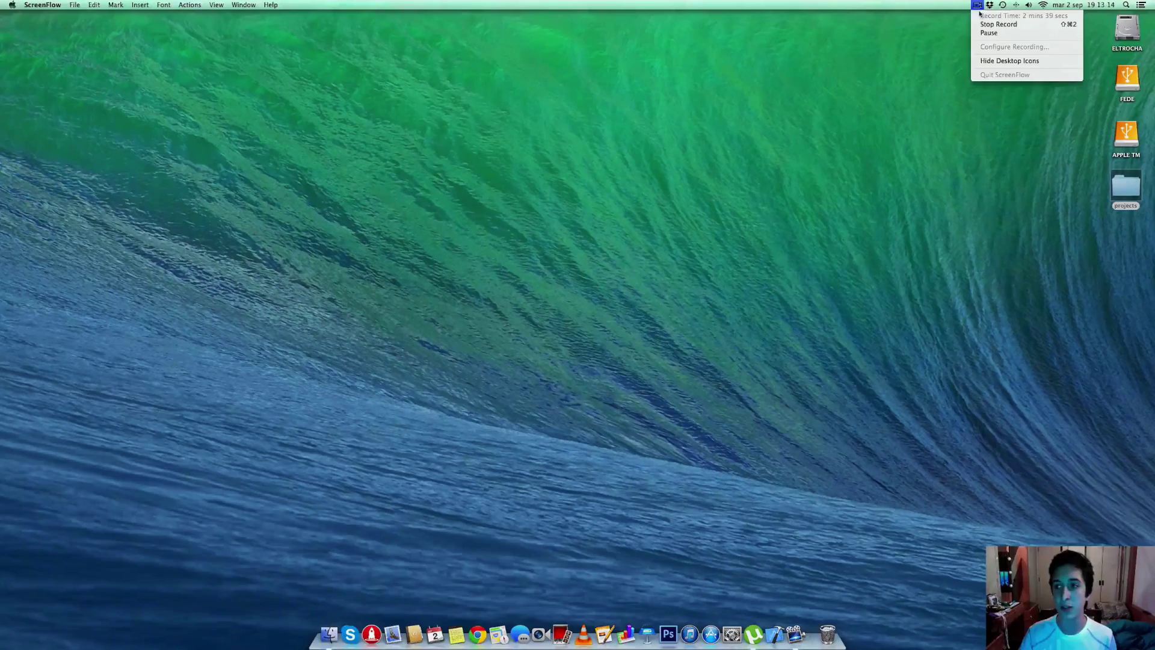